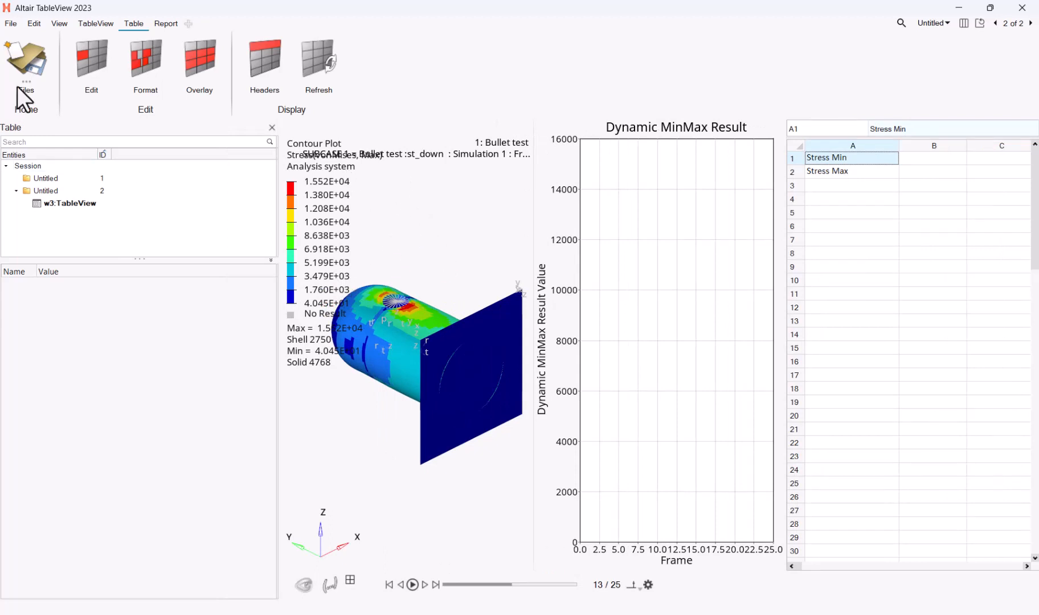
# Step: Display the Static MinMax Result measure on the bullet test model through the measure review
pyautogui.click(402, 215)
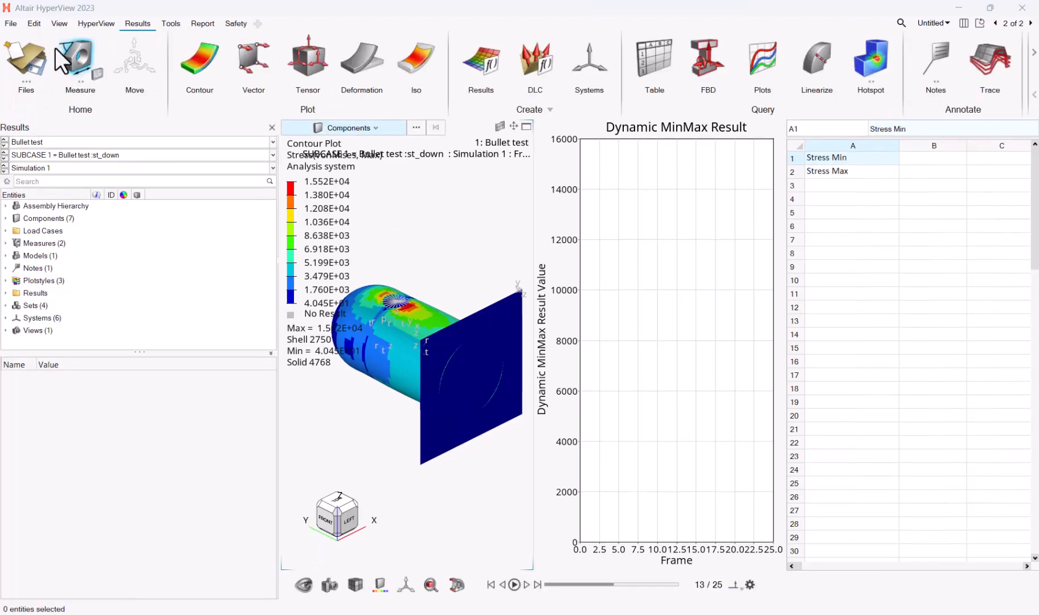
pyautogui.click(98, 76)
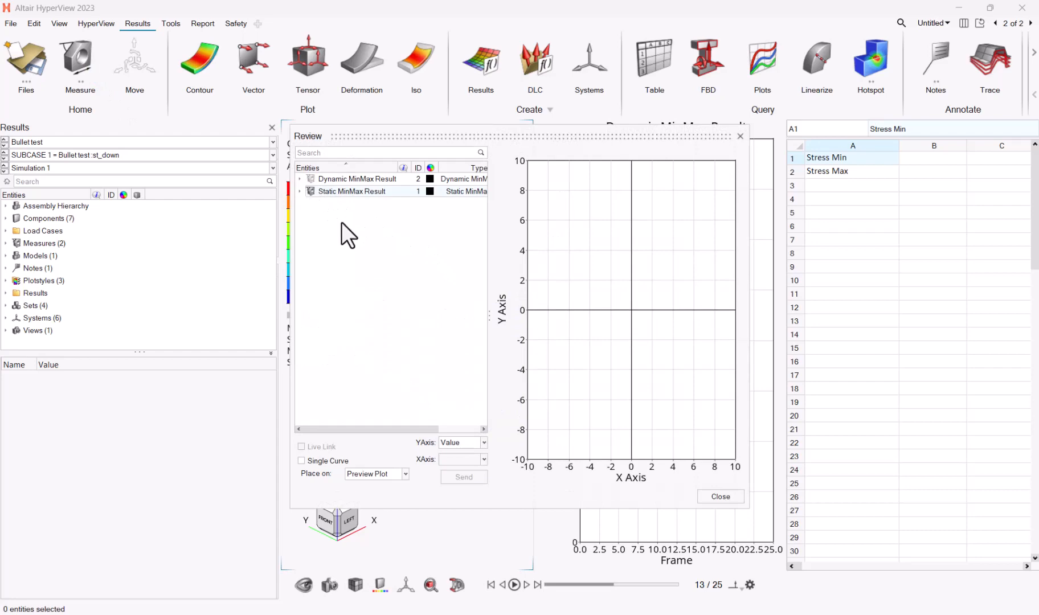
pyautogui.moveTo(456, 139); pyautogui.dragTo(199, 259)
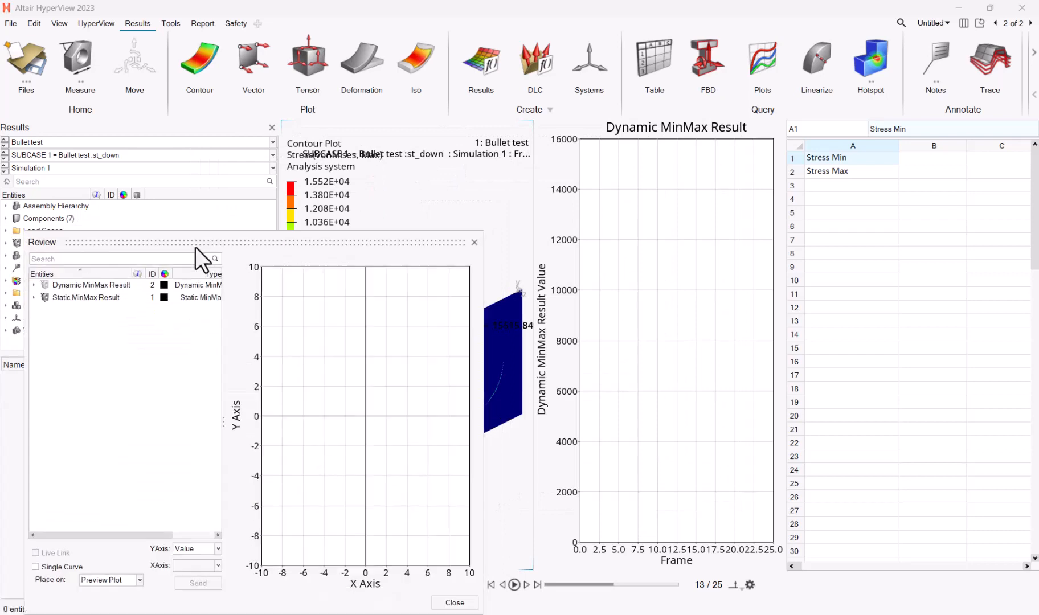
pyautogui.click(474, 243)
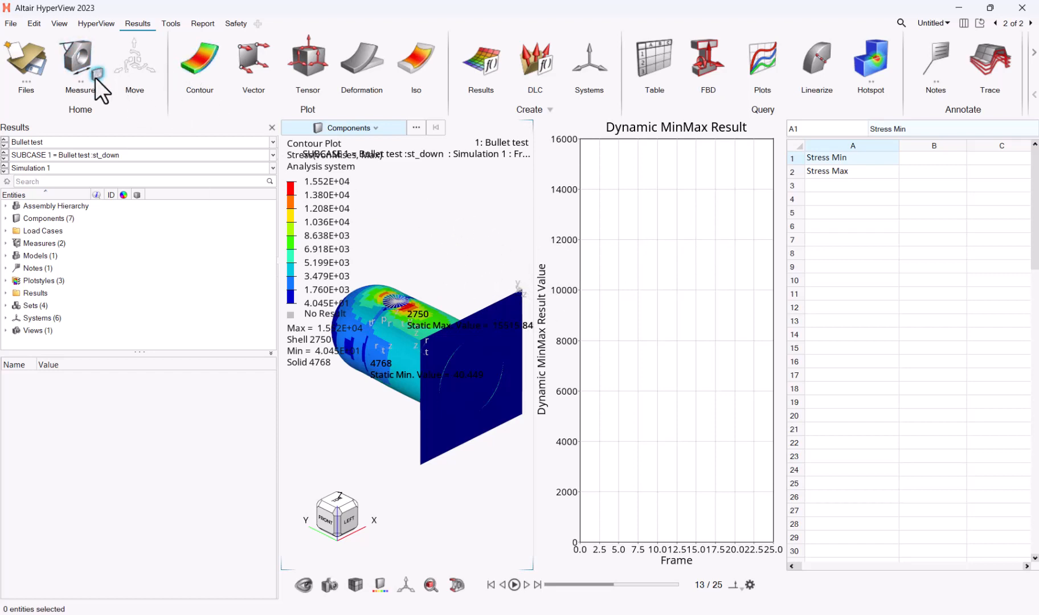
# Step: Preview the Static MinMax Result curves in the measure review and briefly play the model animation
pyautogui.click(96, 77)
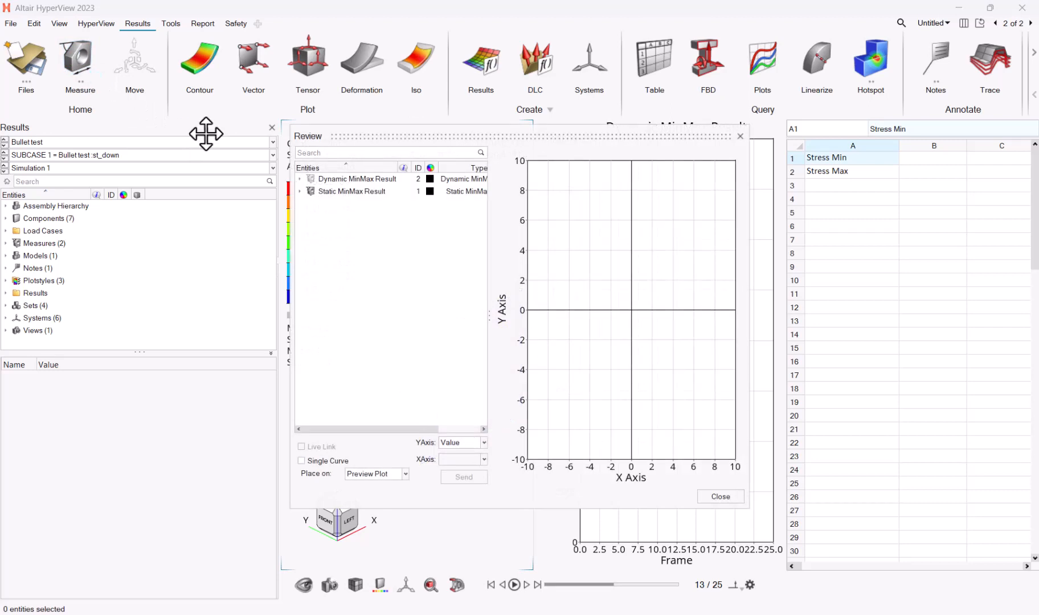
pyautogui.click(337, 192)
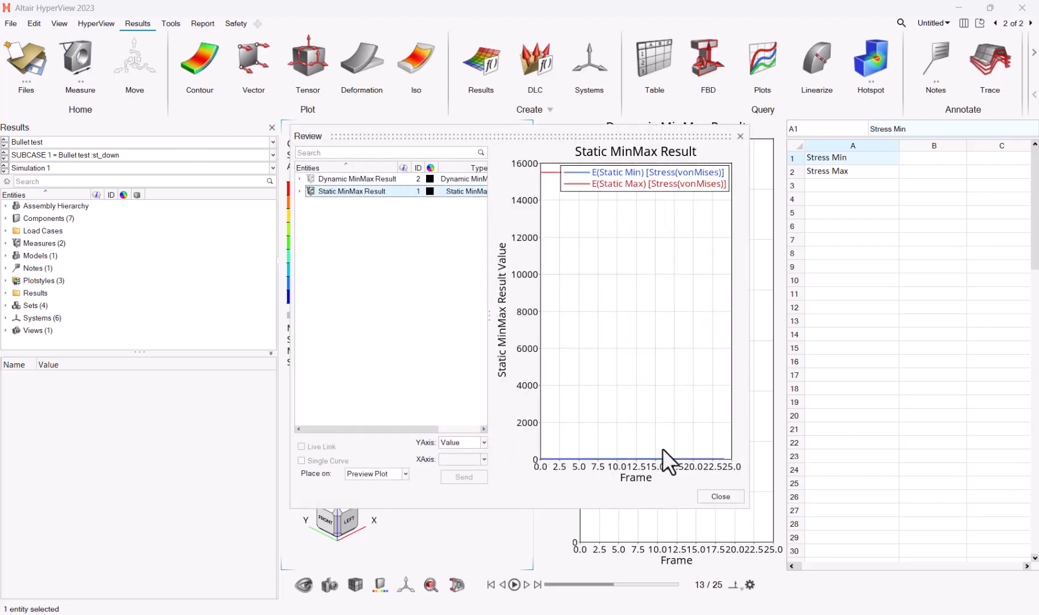
pyautogui.click(514, 585)
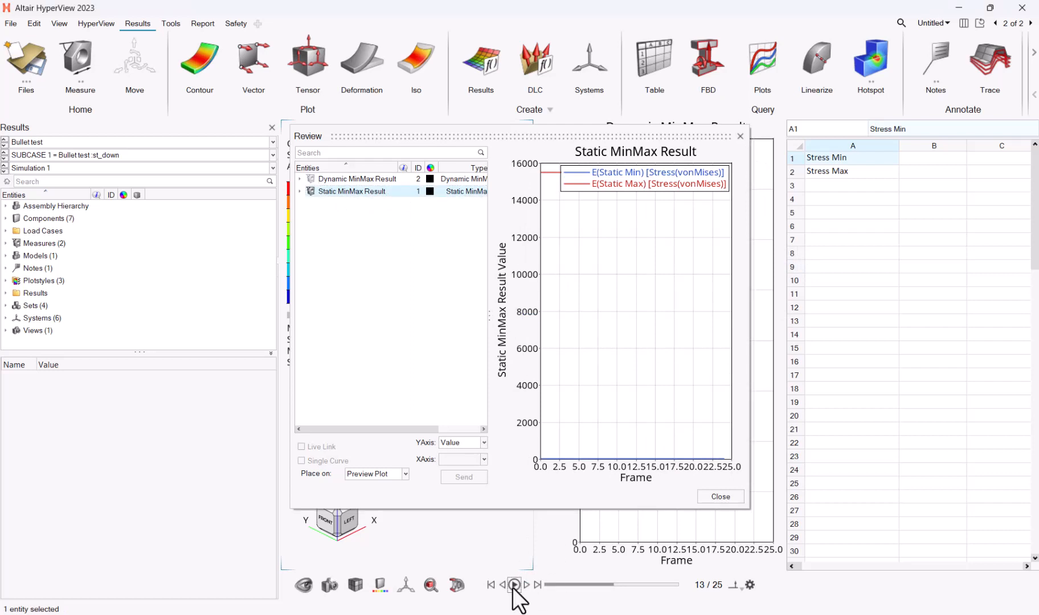
pyautogui.click(721, 497)
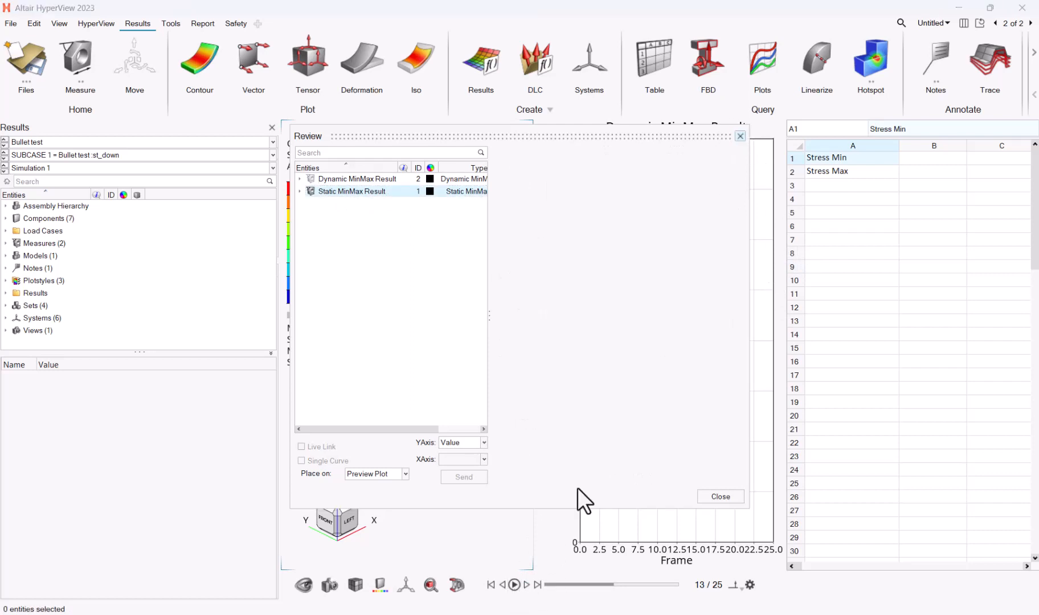
pyautogui.click(515, 586)
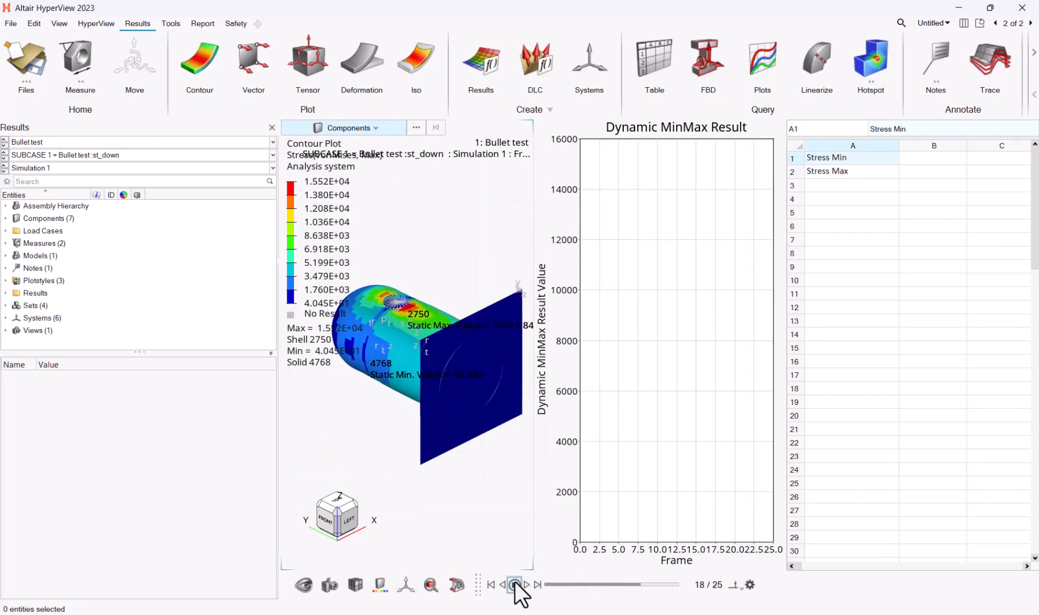
pyautogui.click(515, 586)
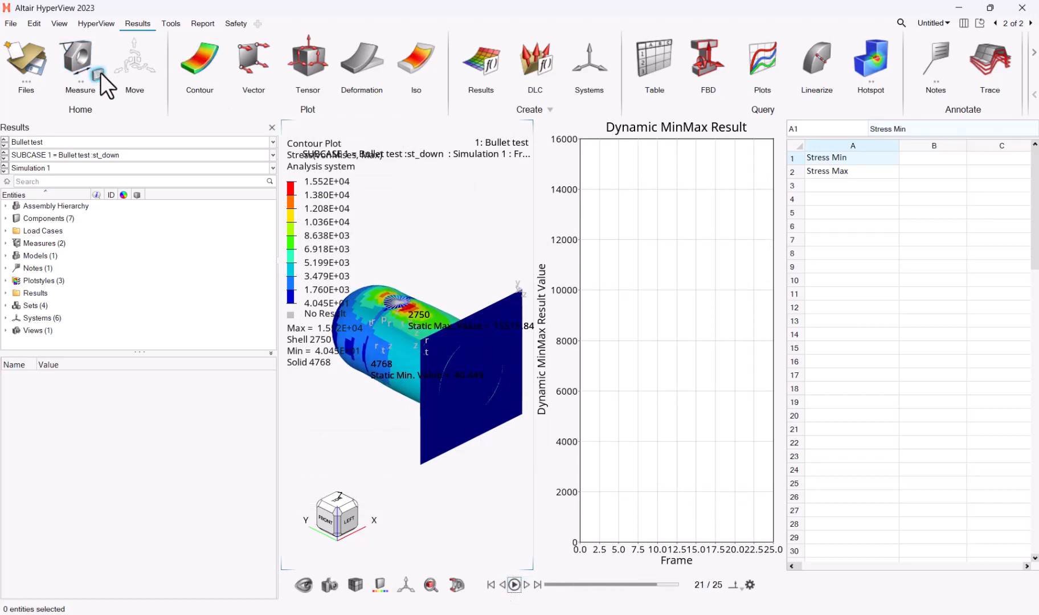
# Step: Send the Static MinMax Result curves to the existing Window 2 on Page 2 with Live Link enabled, and close the review
pyautogui.click(100, 73)
pyautogui.click(370, 194)
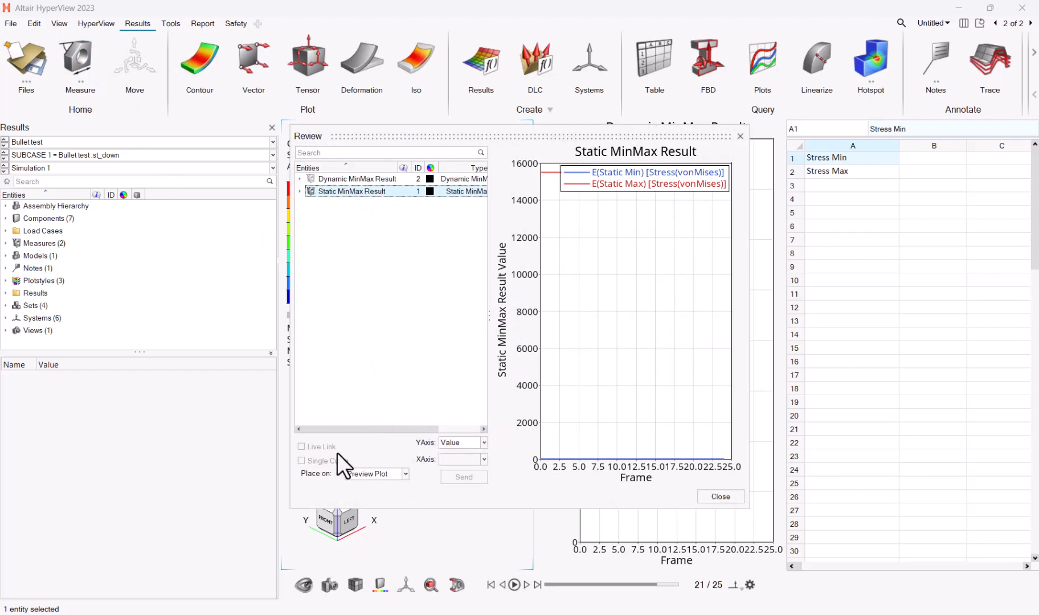
pyautogui.click(406, 474)
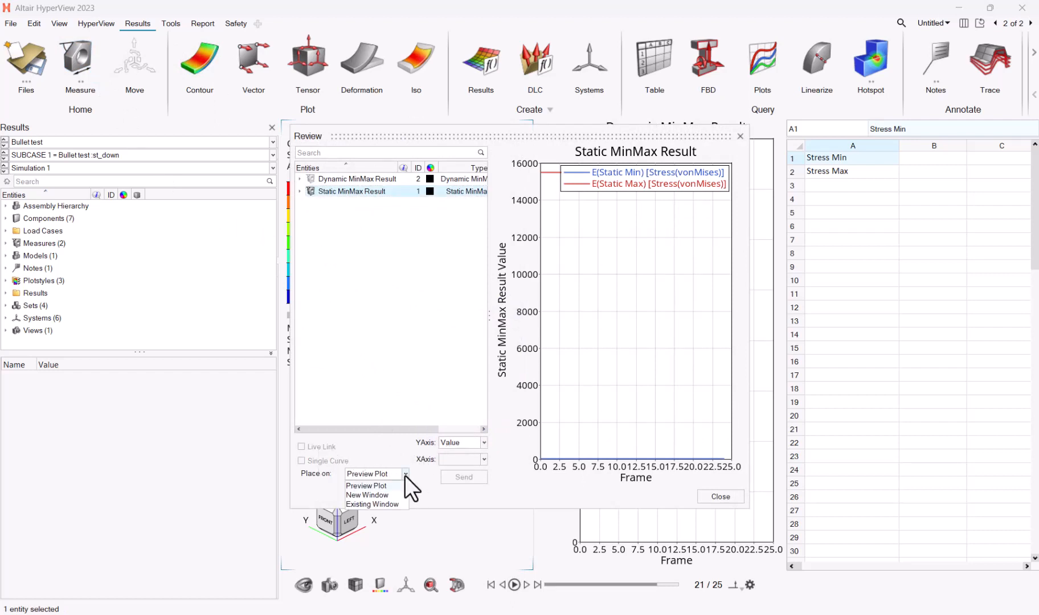
pyautogui.click(384, 505)
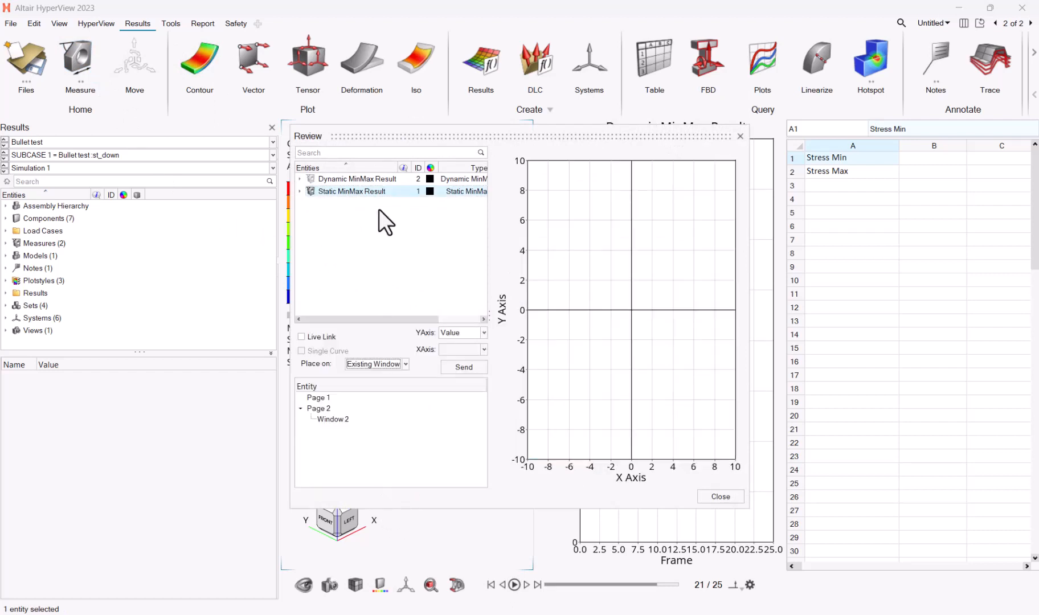
pyautogui.click(337, 423)
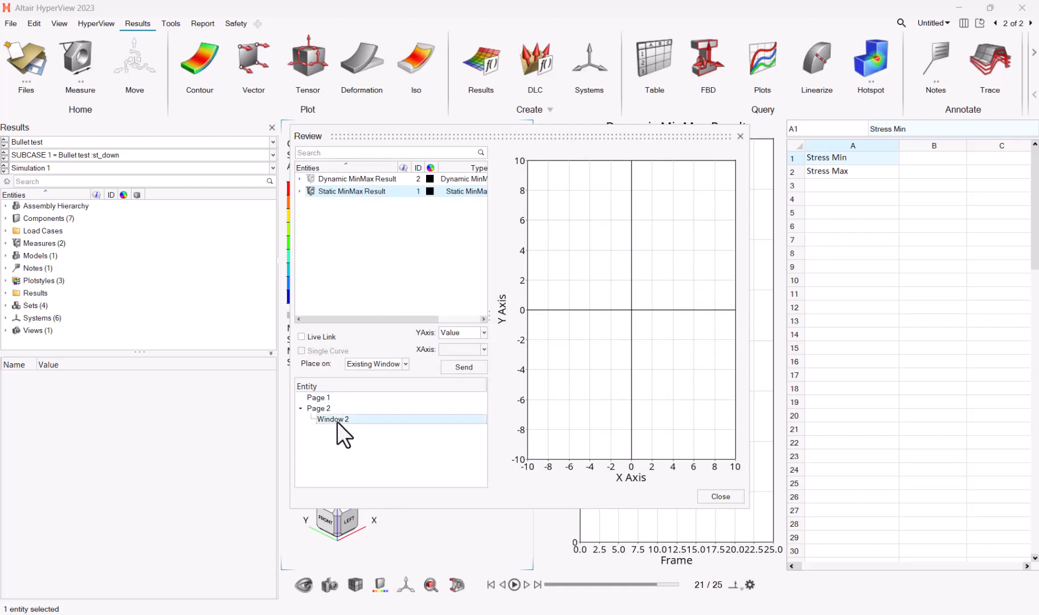
pyautogui.click(302, 338)
pyautogui.moveTo(548, 138); pyautogui.dragTo(345, 150)
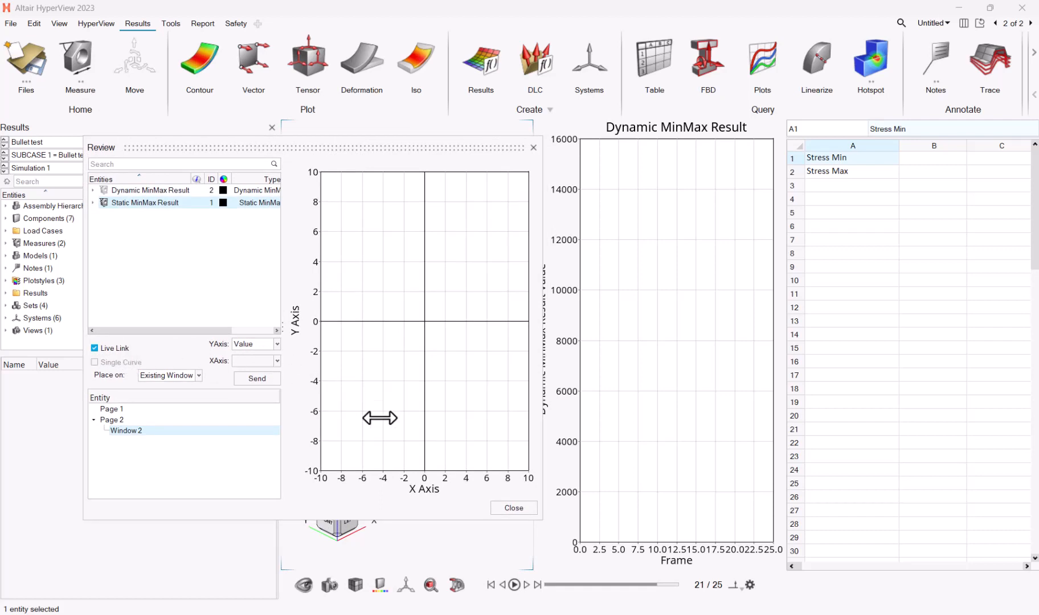
pyautogui.click(255, 379)
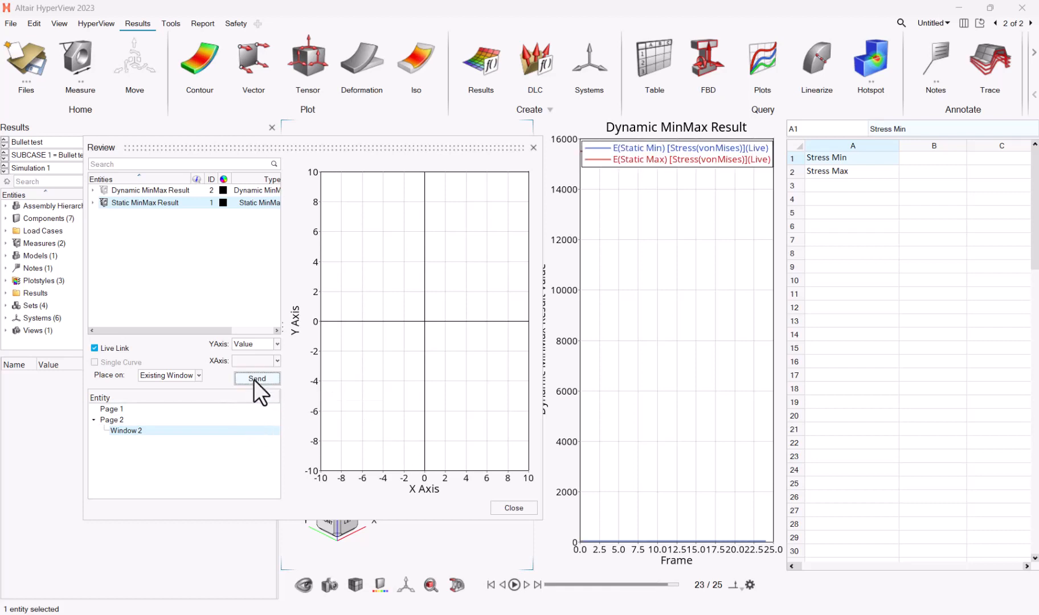
pyautogui.click(533, 148)
# Step: Open the plot's curve definitions and copy the y expression of the live Static Min stress curve
pyautogui.click(645, 323)
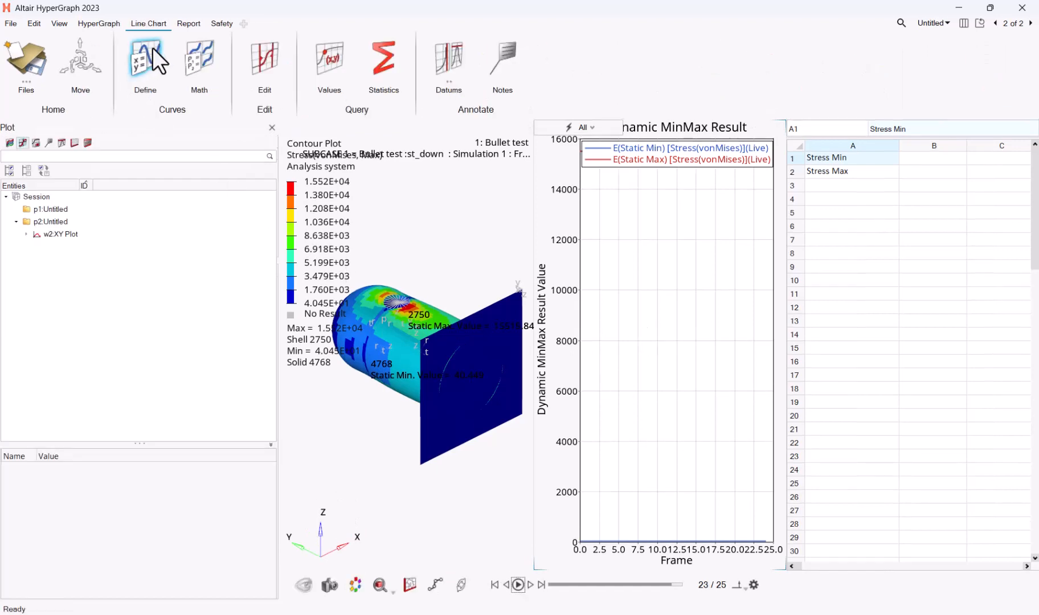
pyautogui.click(147, 57)
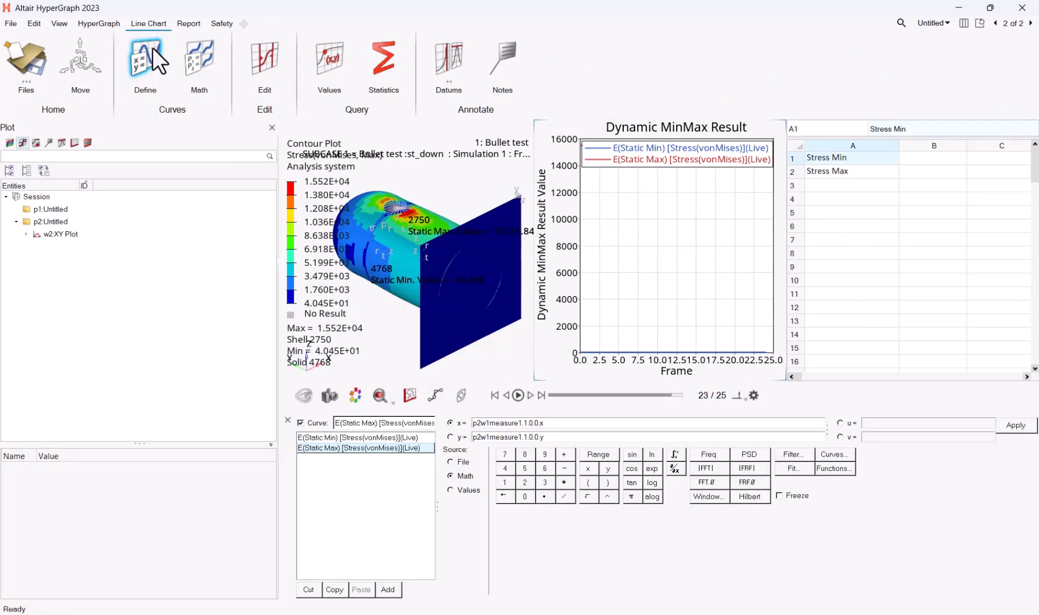
pyautogui.click(381, 439)
pyautogui.click(382, 450)
pyautogui.click(380, 436)
pyautogui.click(356, 448)
pyautogui.click(360, 436)
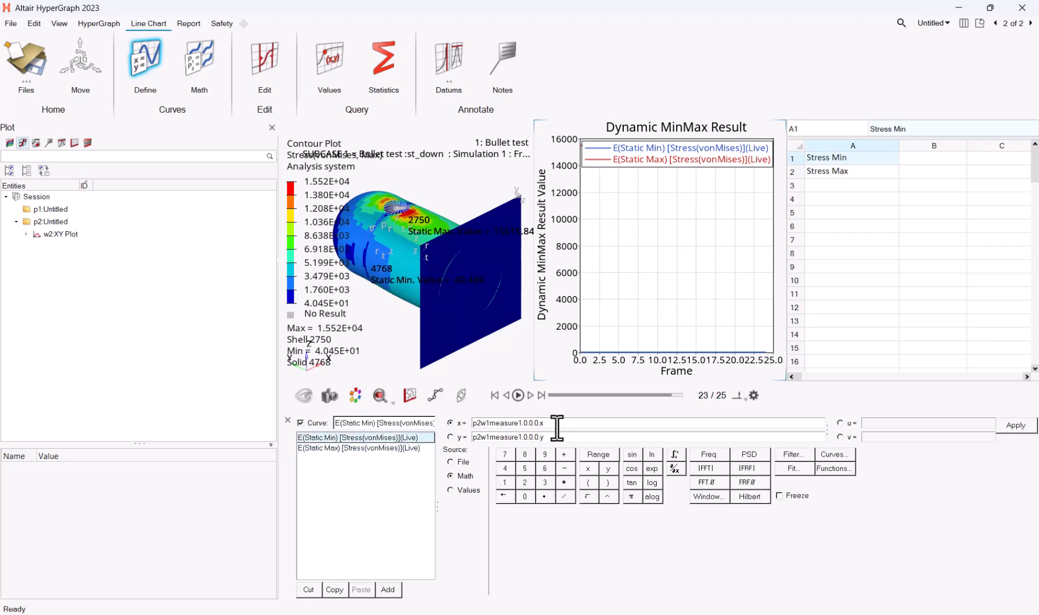
pyautogui.moveTo(544, 437); pyautogui.dragTo(471, 438)
pyautogui.hotkey('ctrl', 'c')
# Step: Link table cell B1 to the first Static Min value with the expression {p2w1measure1.0.0.0.y[0]}
pyautogui.click(951, 159)
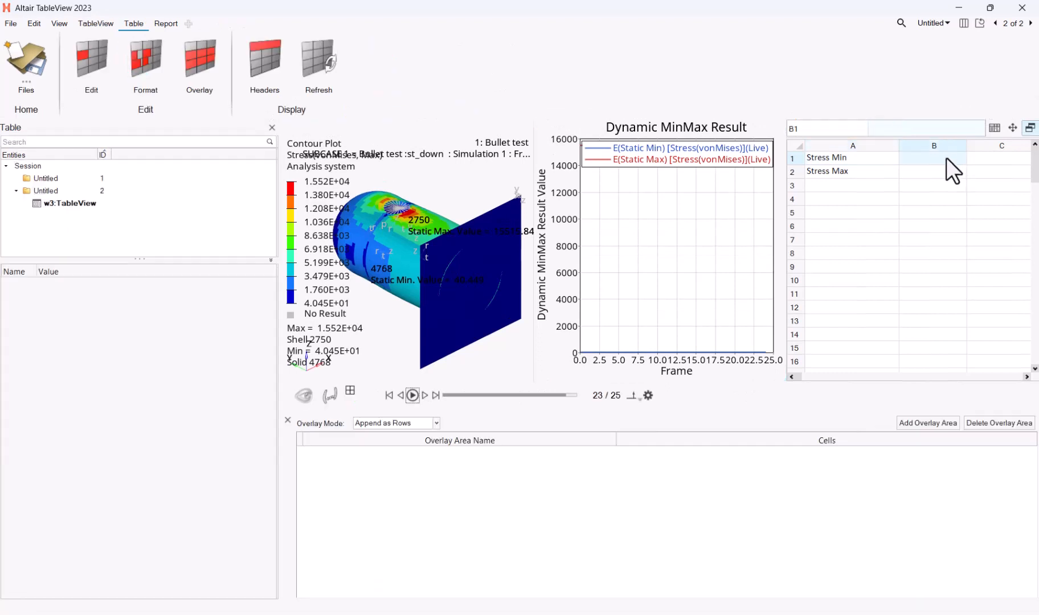
pyautogui.doubleClick(946, 159)
pyautogui.write('{}')
pyautogui.hotkey('ctrl', 'v')
pyautogui.press('Return')
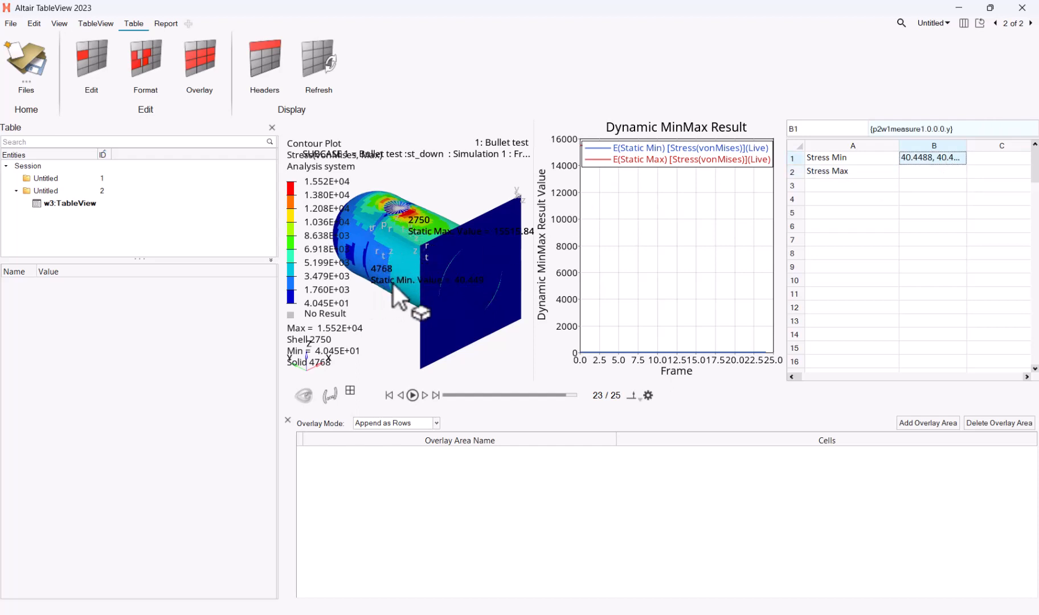
pyautogui.click(950, 133)
pyautogui.press('Return')
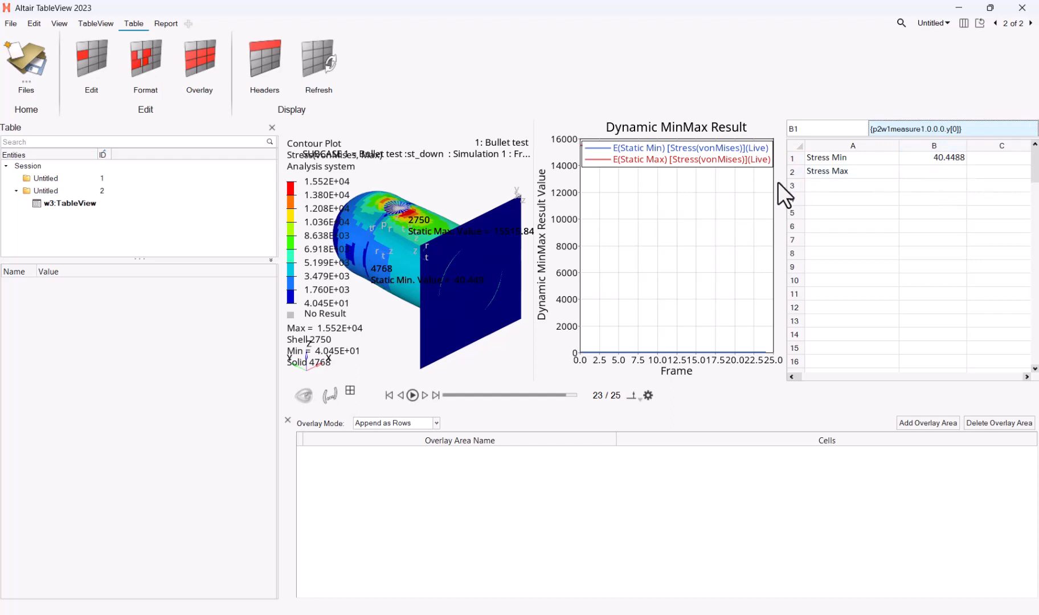
# Step: Copy the y expression of the live Static Max curve and enter it in cell B2 as {p2w1measure1.1.0.0.y}
pyautogui.click(641, 247)
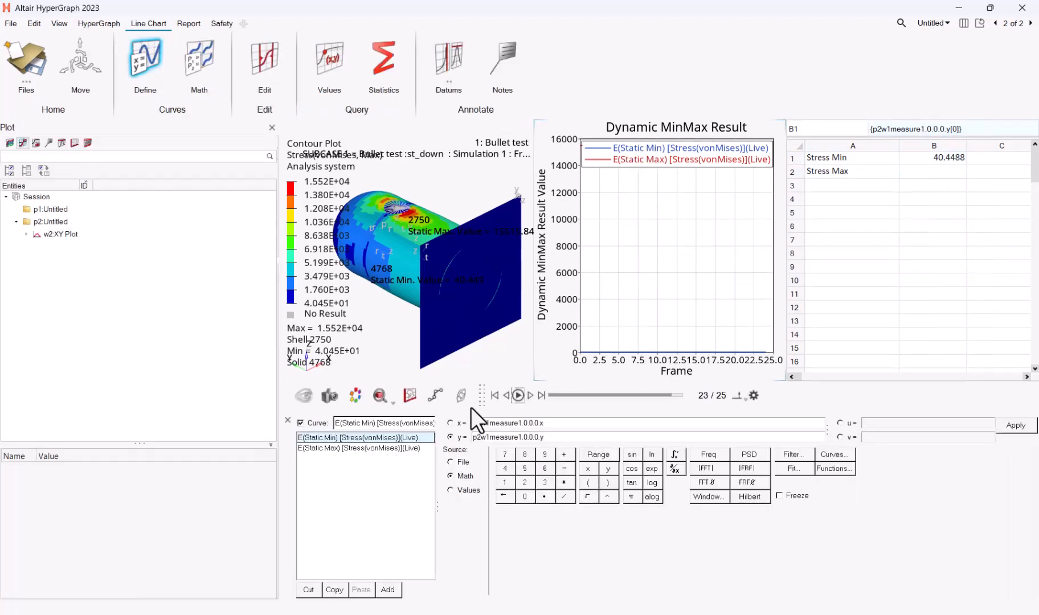
pyautogui.click(391, 449)
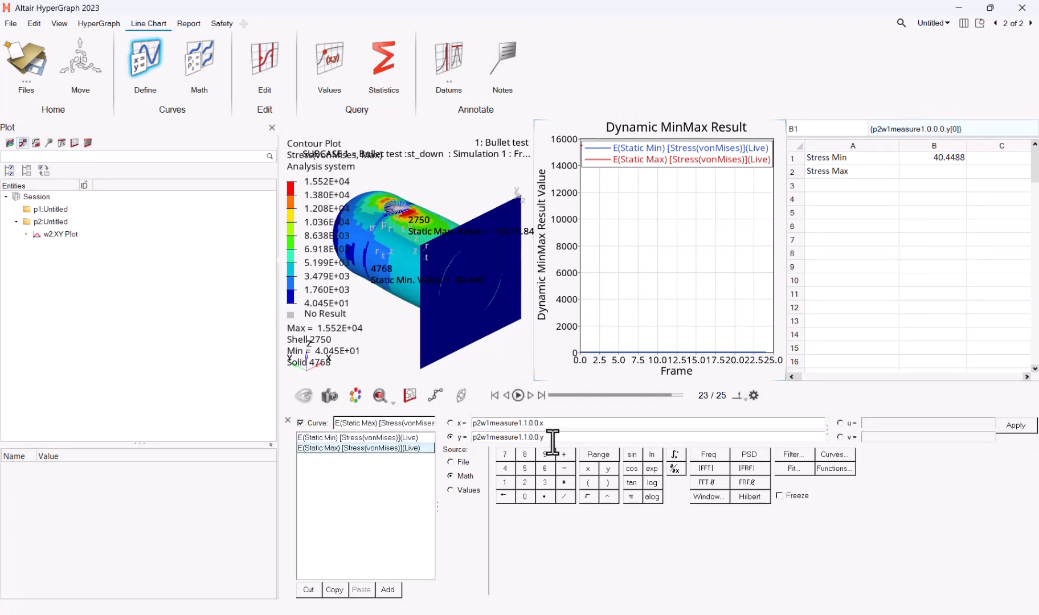
pyautogui.moveTo(552, 438); pyautogui.dragTo(531, 458)
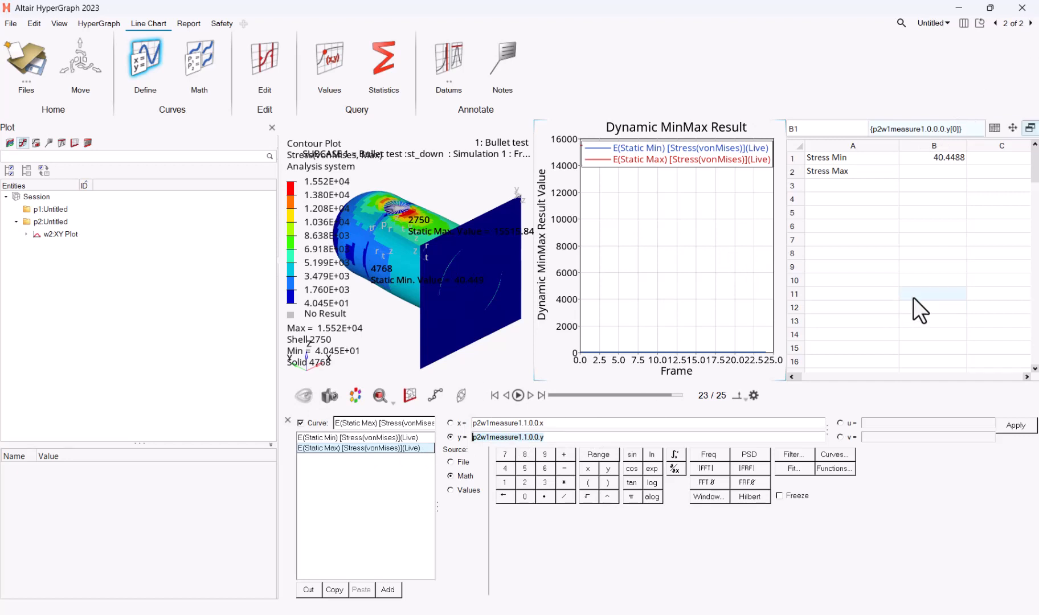
pyautogui.click(937, 172)
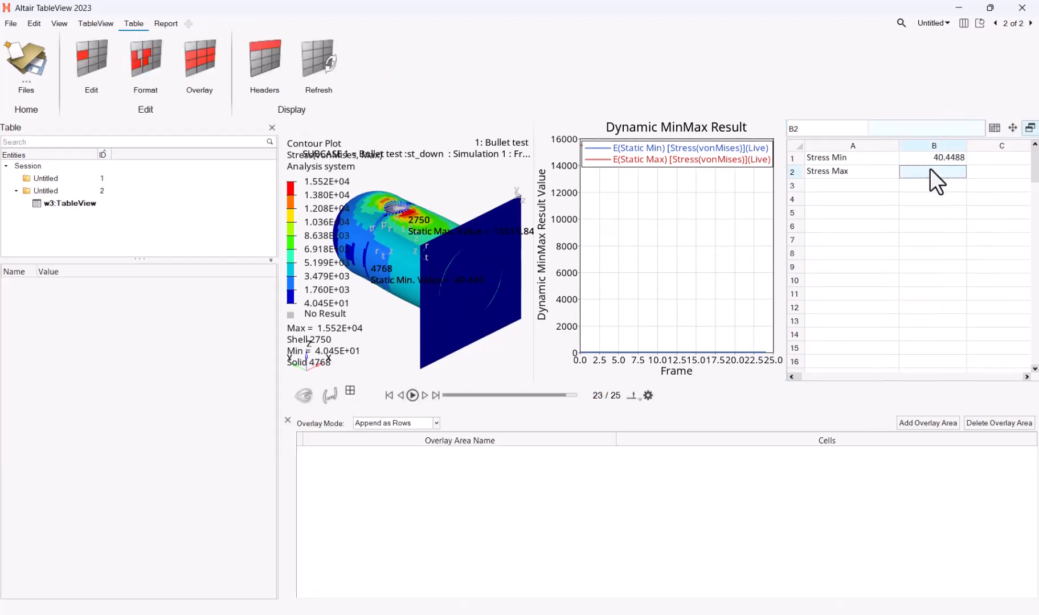
pyautogui.doubleClick(928, 172)
pyautogui.write('{p2w1measure1.1.0.0.y')
pyautogui.press('Return')
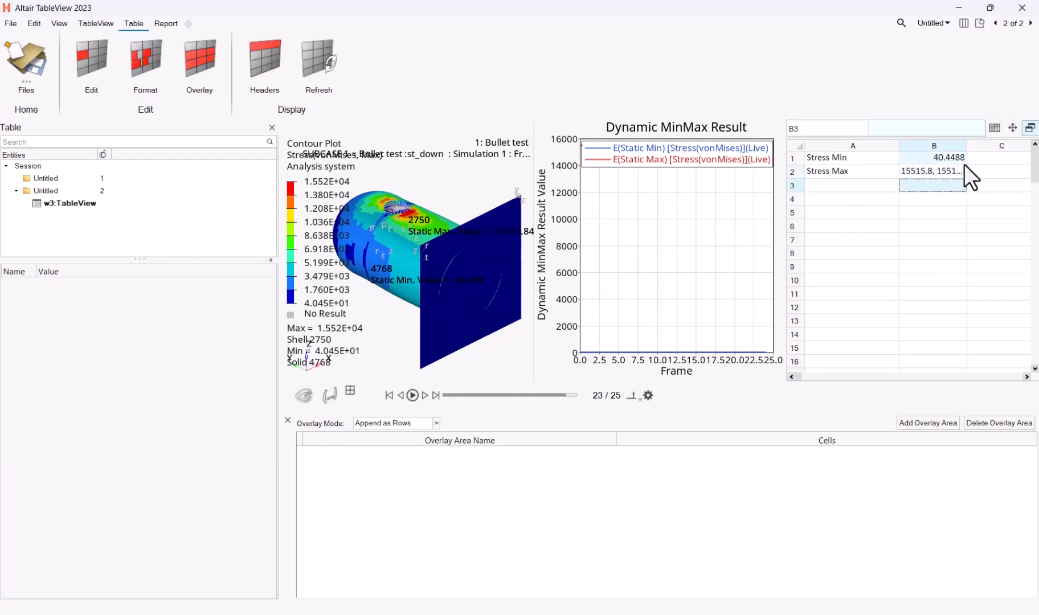
# Step: Append the index [0] to the y reference in cell B2 so only the curve's first value is used
pyautogui.click(942, 173)
pyautogui.click(942, 173)
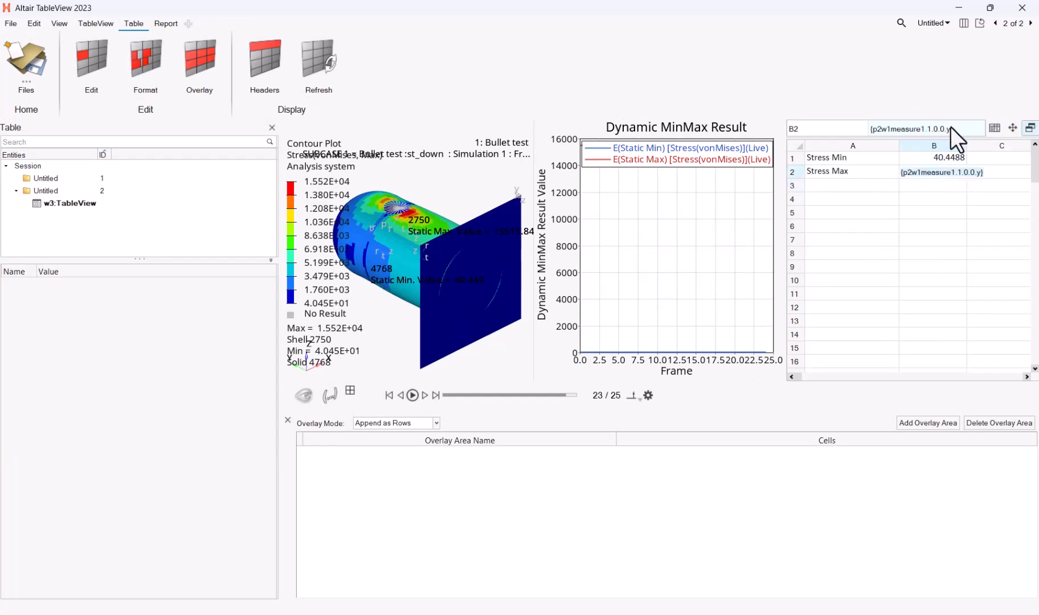
pyautogui.click(949, 129)
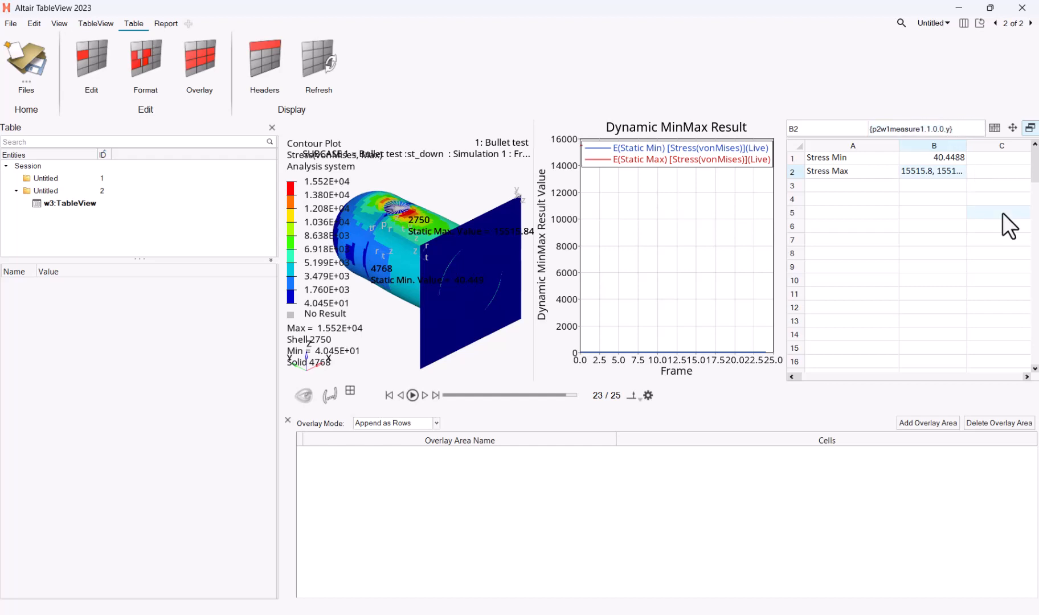
pyautogui.write('[0]')
pyautogui.press('Return')
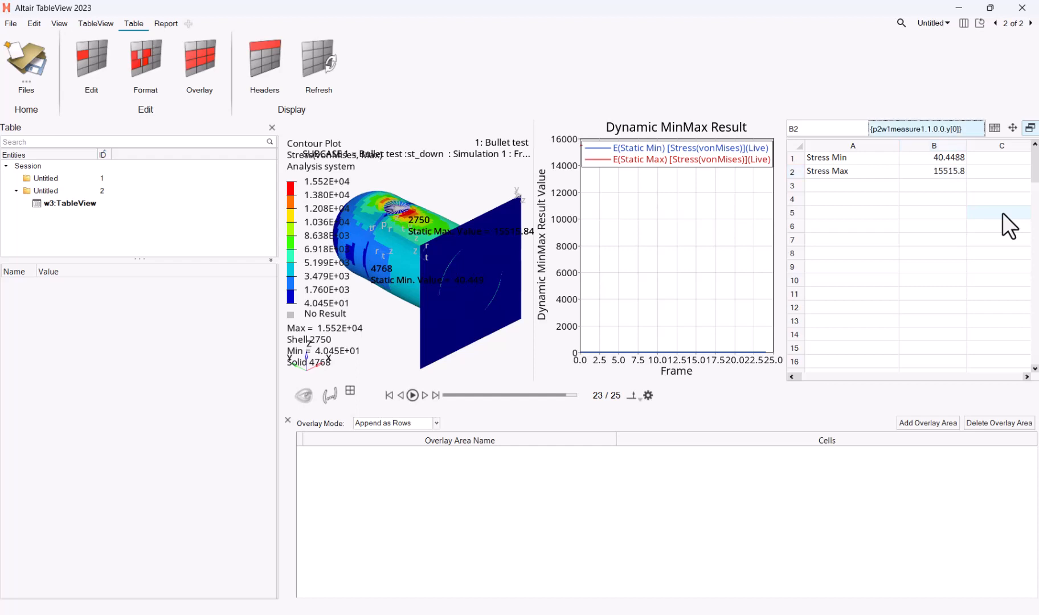
# Step: Add the number format %8.2f to the Stress Min expression in cell B1, making it {p2w1measure1.0.0.0.y[0],%8.2f}
pyautogui.click(956, 159)
pyautogui.click(956, 159)
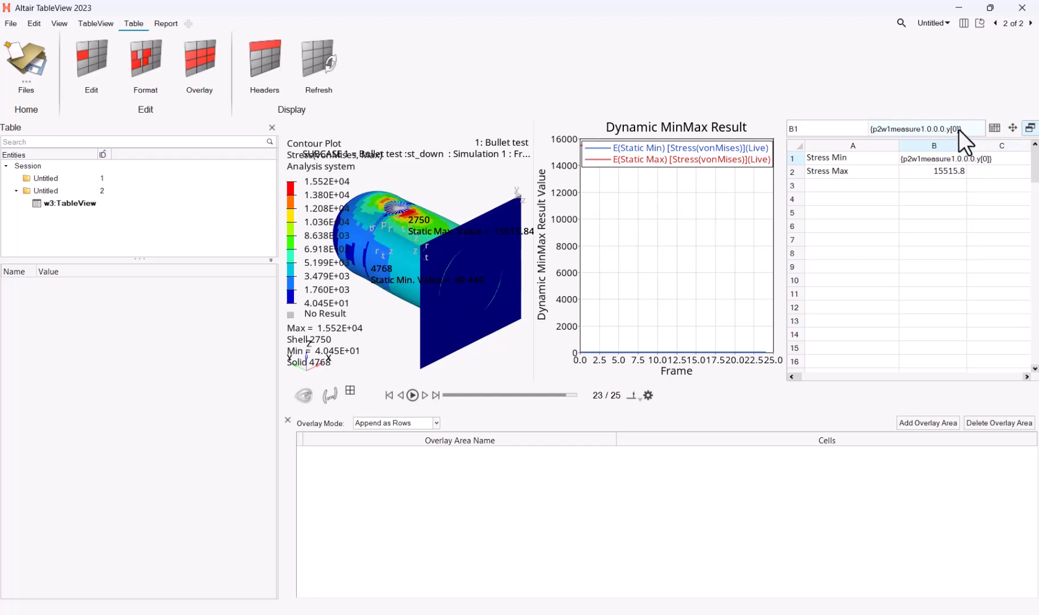
pyautogui.press('Return')
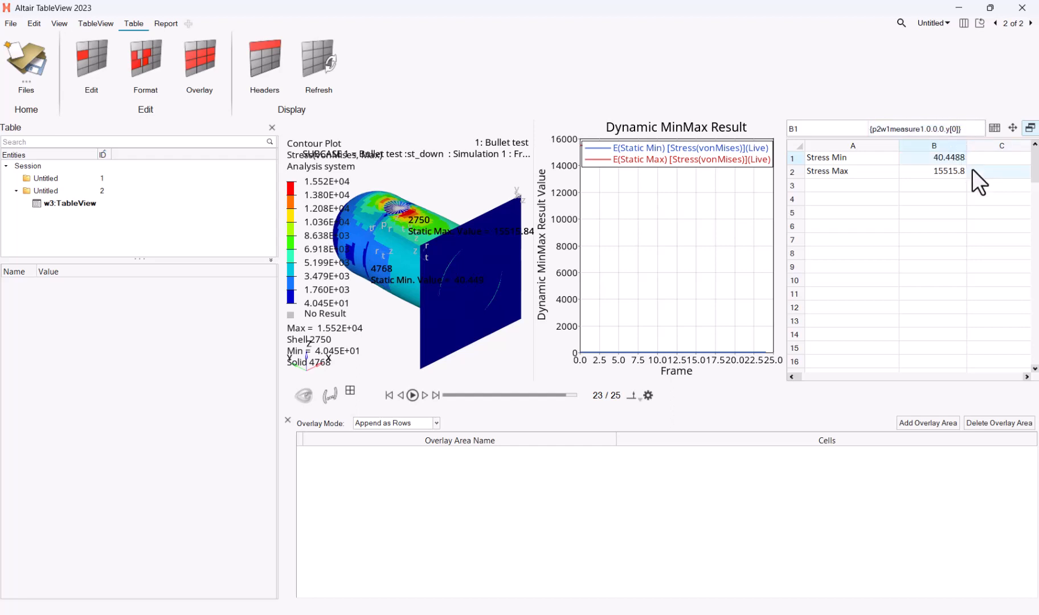
pyautogui.write(',%8.2f')
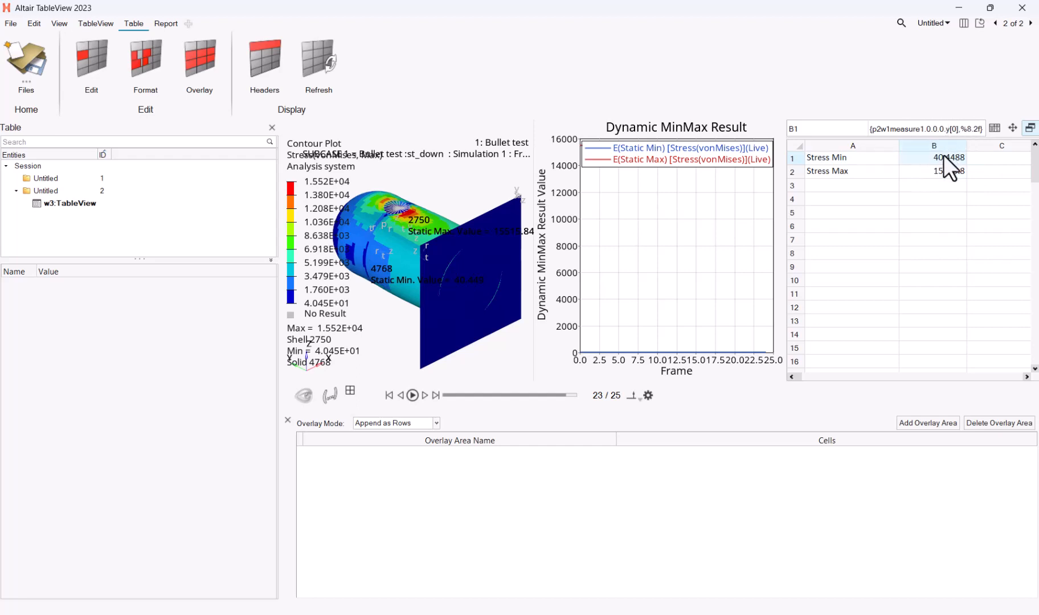
pyautogui.click(969, 128)
pyautogui.write('8')
pyautogui.press('Return')
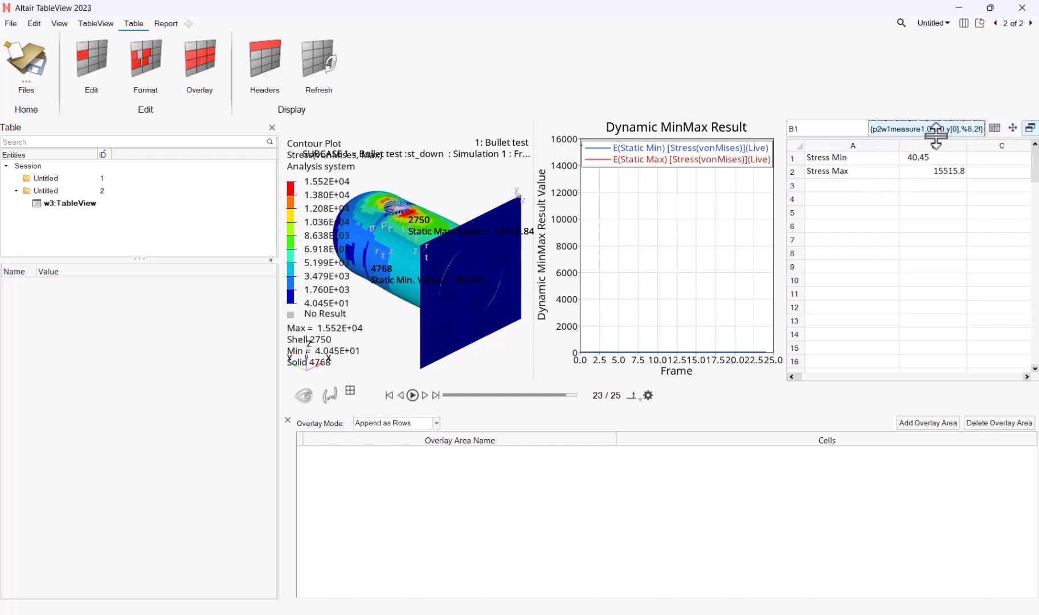
# Step: Add the number format %8.2f to the Stress Max expression in cell B2, making it {p2w1measure1.1.0.0.y[0],%8.2f}
pyautogui.click(934, 168)
pyautogui.click(929, 155)
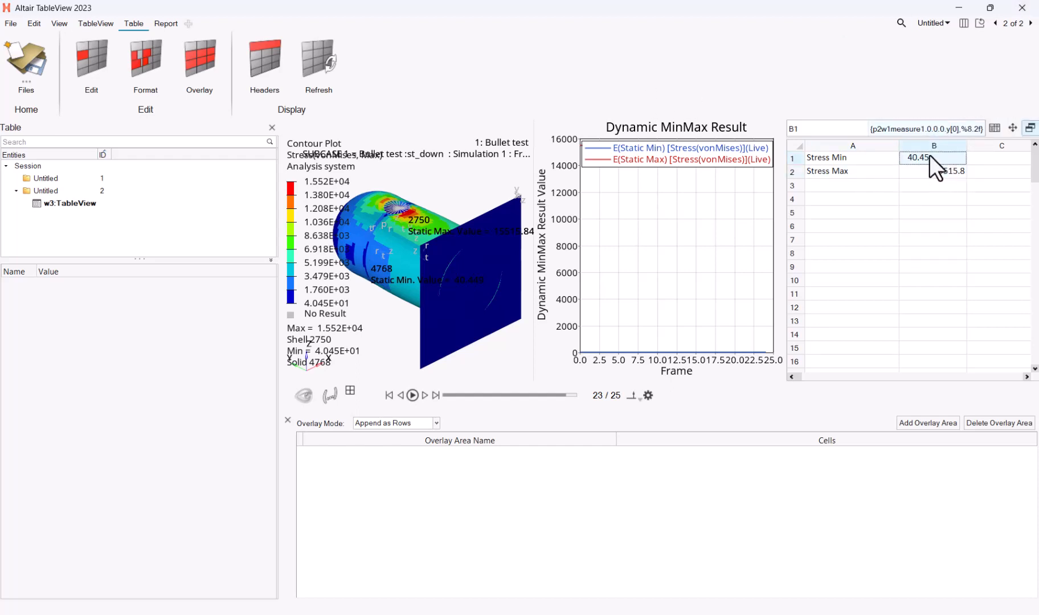
pyautogui.click(923, 172)
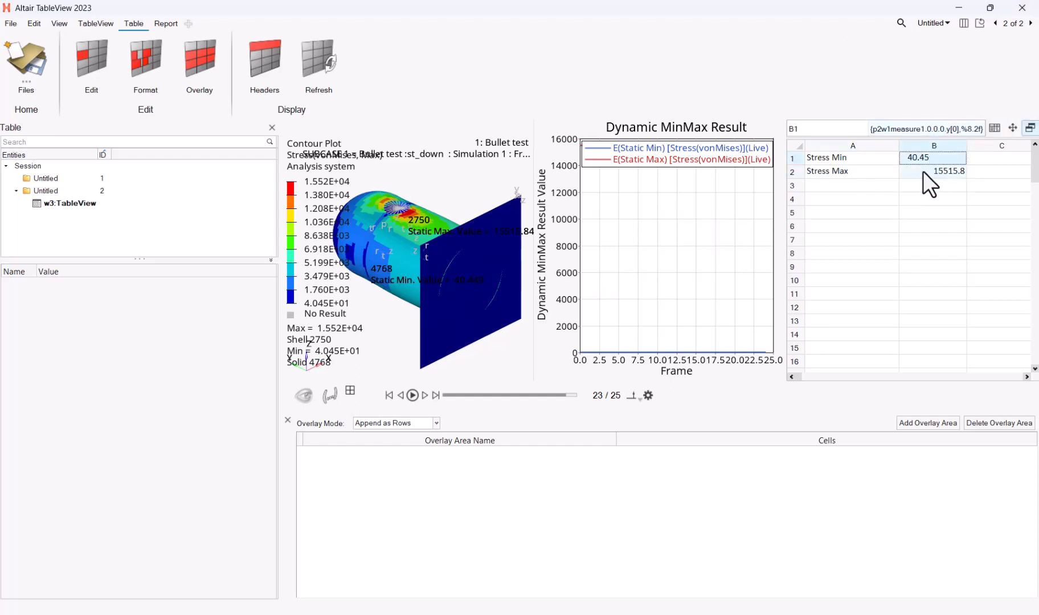
pyautogui.click(960, 128)
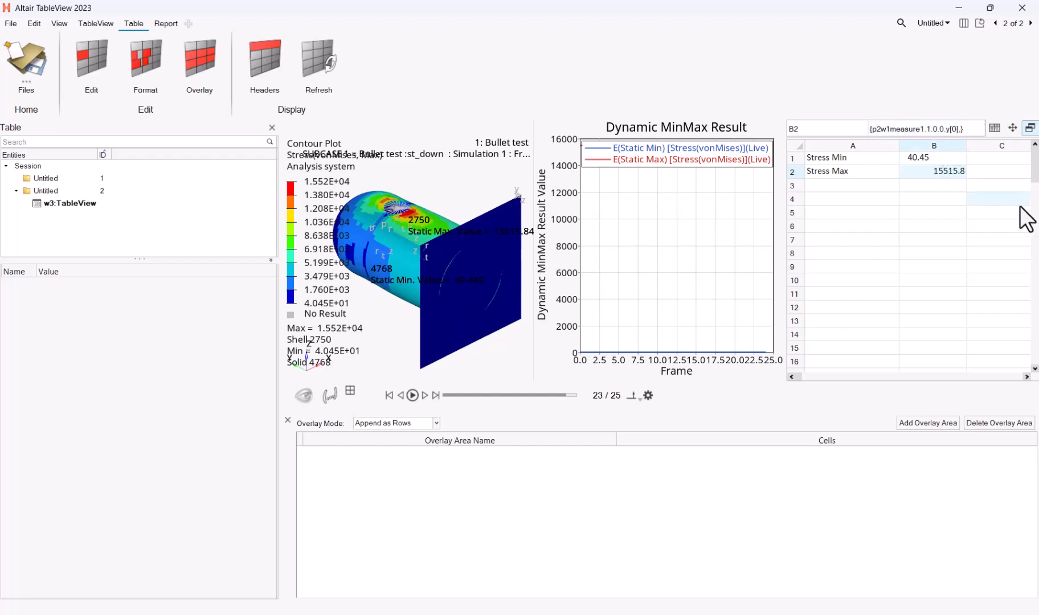
pyautogui.write('%8.2f')
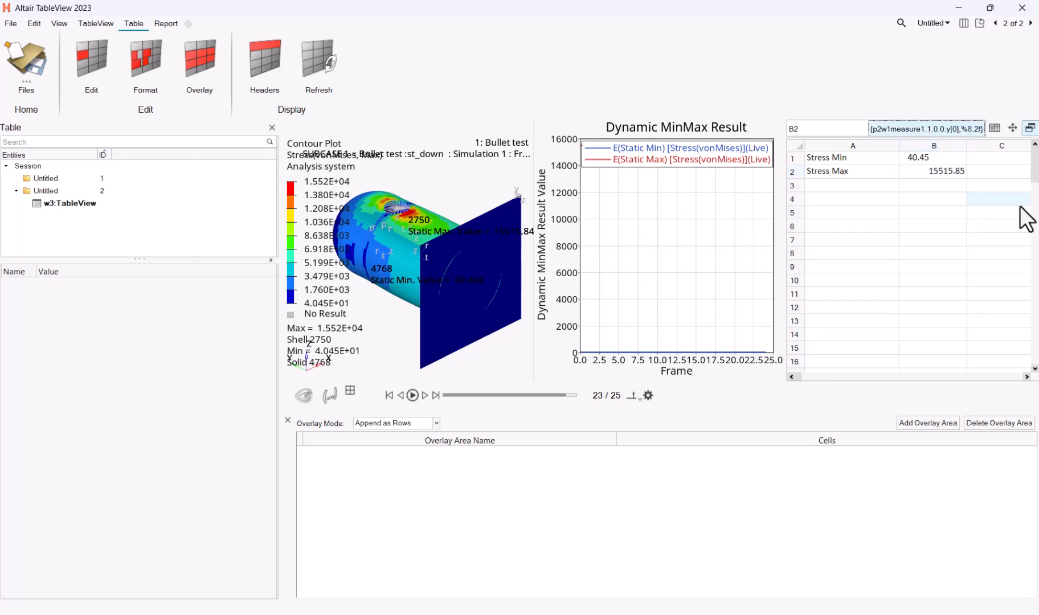
# Step: Select the two stress value cells B1 and B2
pyautogui.click(950, 156)
pyautogui.moveTo(948, 161); pyautogui.dragTo(927, 168)
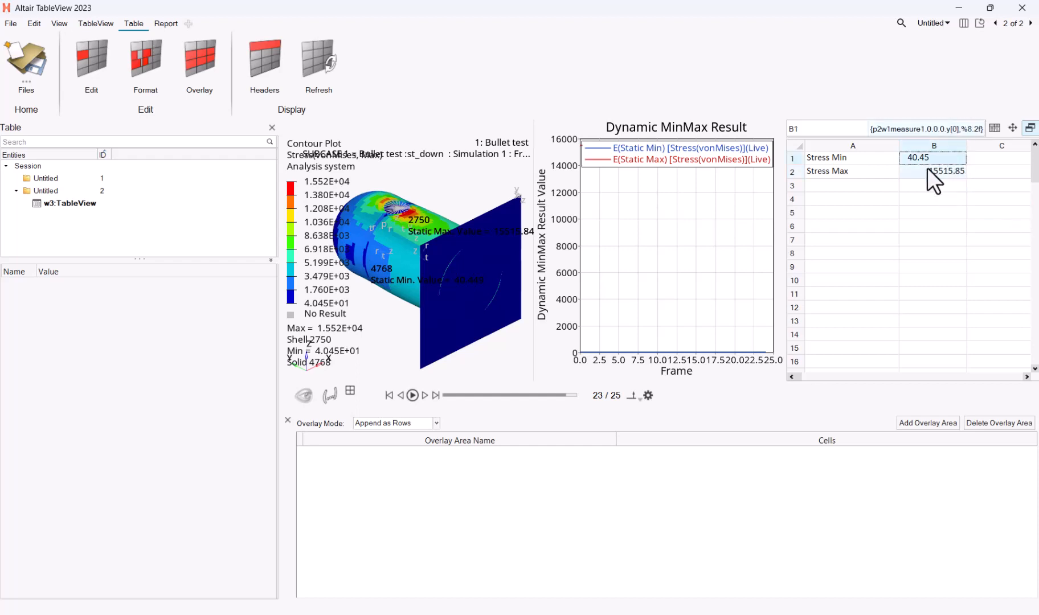